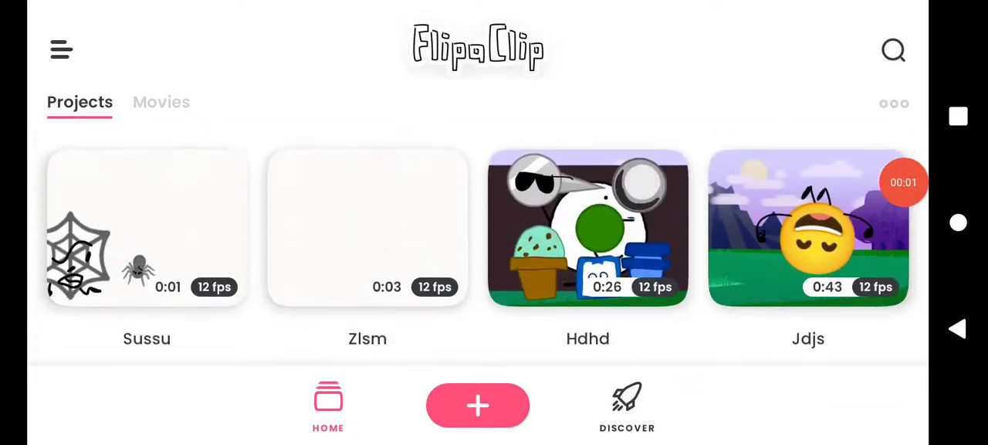
scroll(478, 231, down, 3)
scroll(479, 232, up, 2)
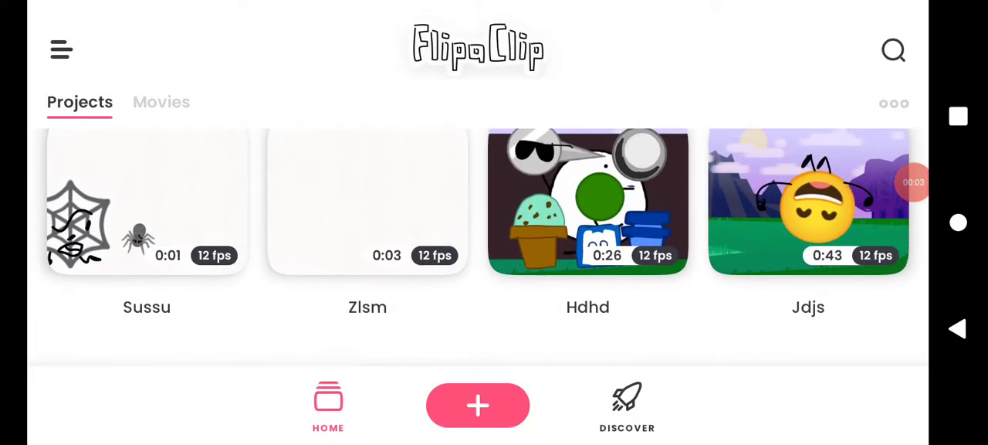
Step: Open the music-note object-character project from the Projects tab in the editor
click(587, 202)
click(85, 395)
click(61, 108)
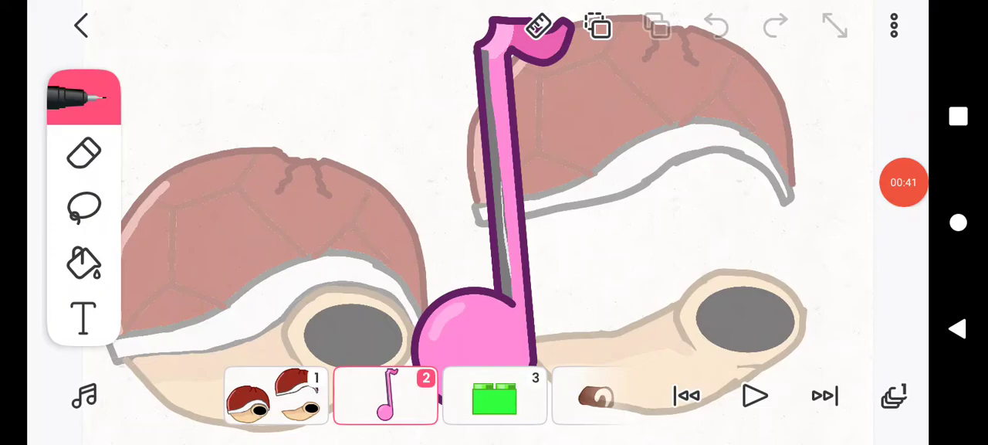
Step: Preview the jar, kiwi and warning-sign drawings in frames 5, 8 and 10
drag(494, 395, 255, 395)
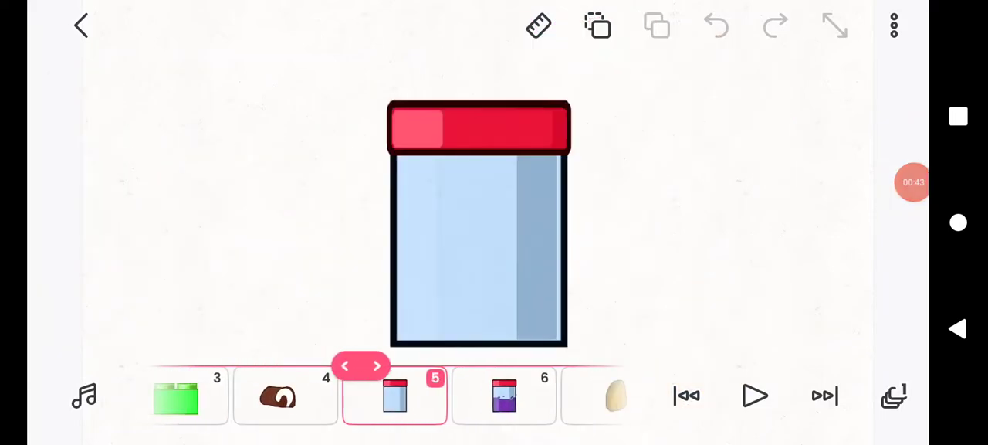
drag(540, 395, 231, 395)
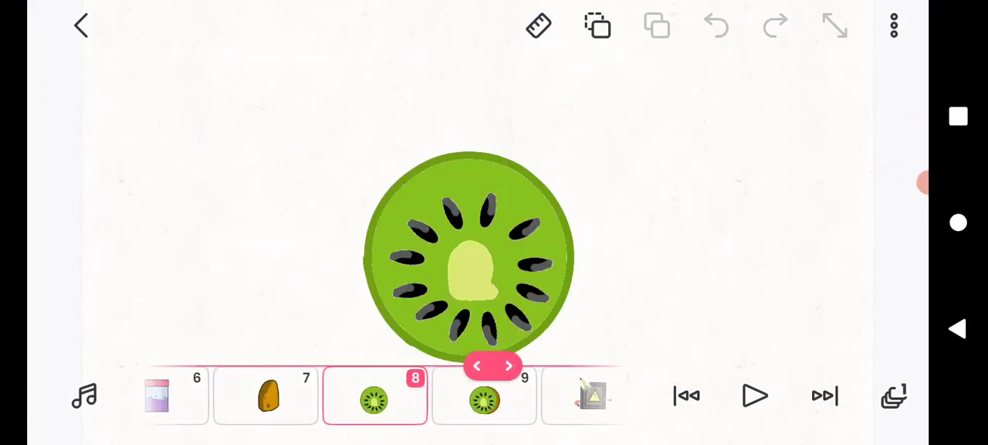
drag(494, 395, 293, 395)
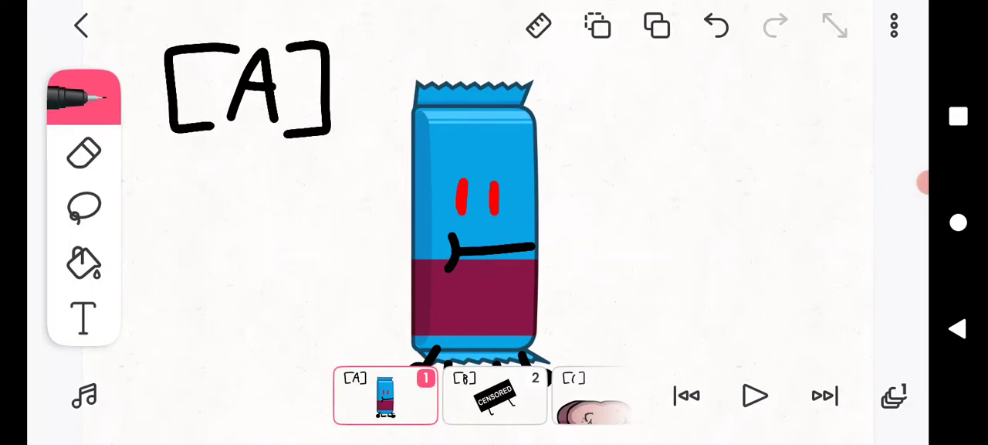
Step: Show voting frames B and C, fit the canvas, then show the frame D shell
click(496, 395)
click(484, 395)
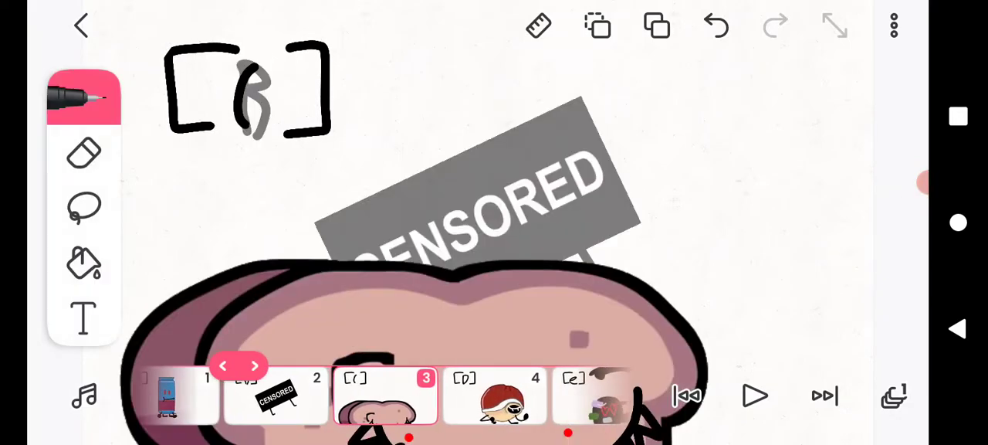
click(834, 26)
click(496, 395)
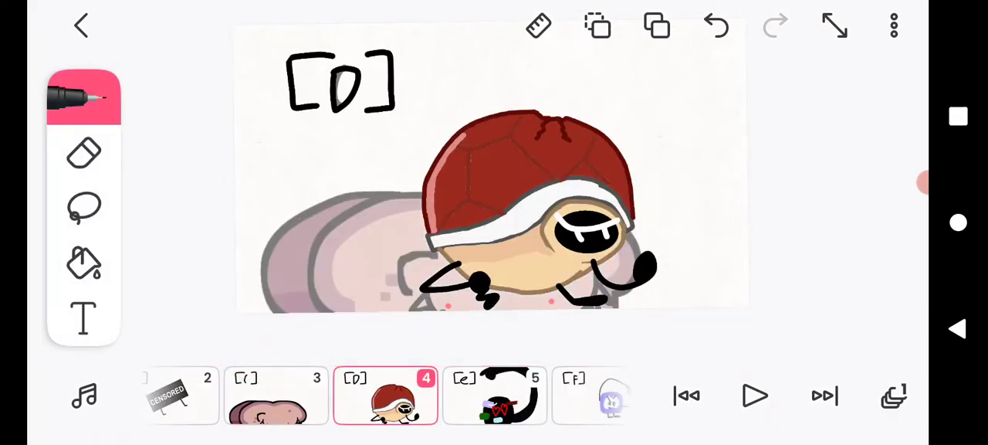
Step: Show the black, blue, green-cart and cherry characters in frames E–H, then frame 10's robot
click(495, 395)
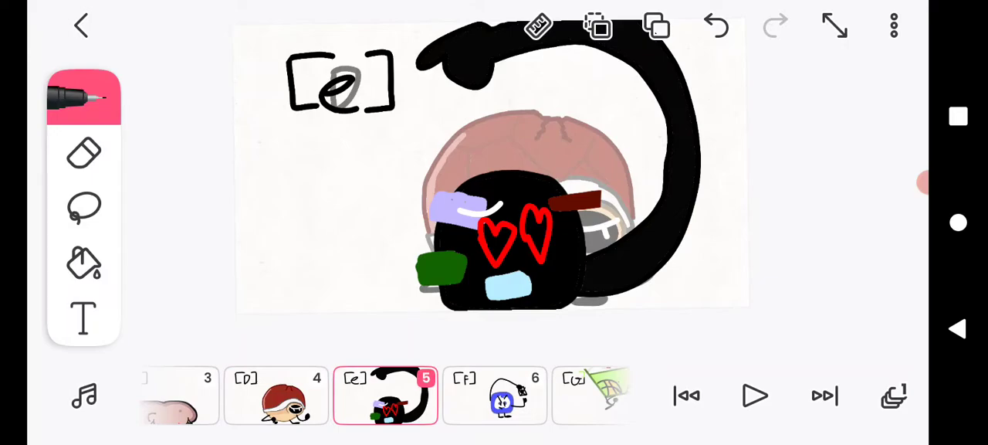
click(496, 395)
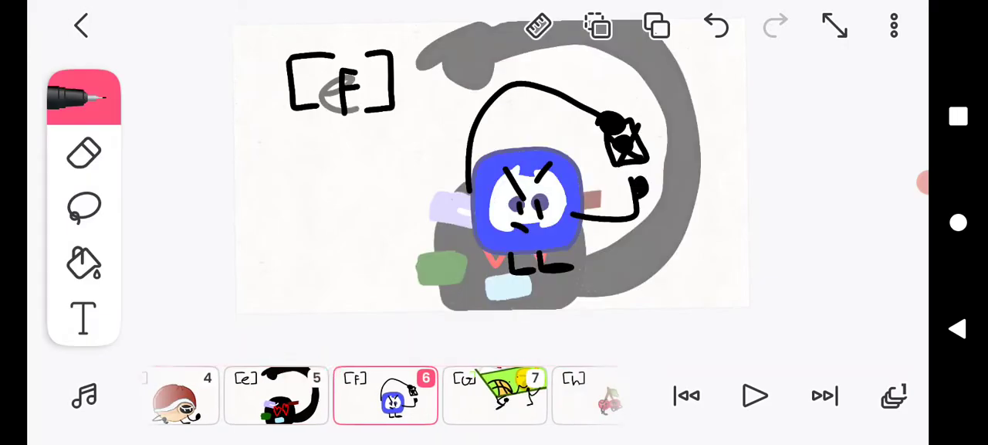
click(496, 395)
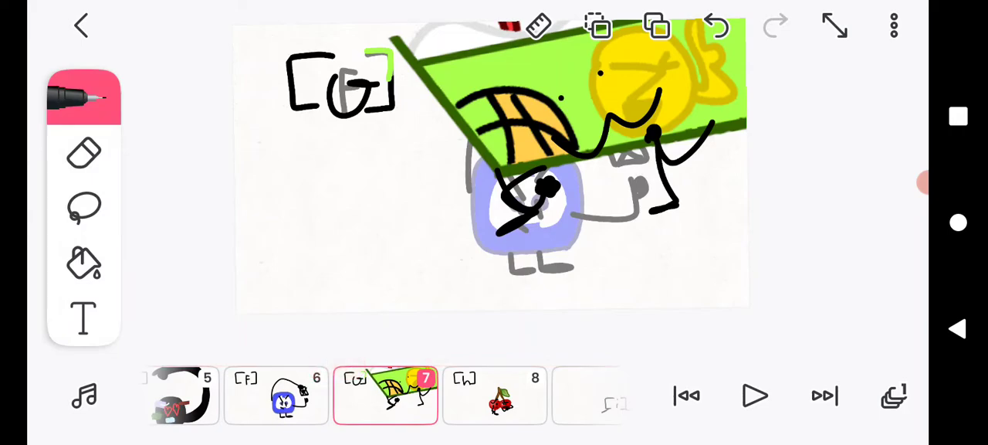
click(495, 396)
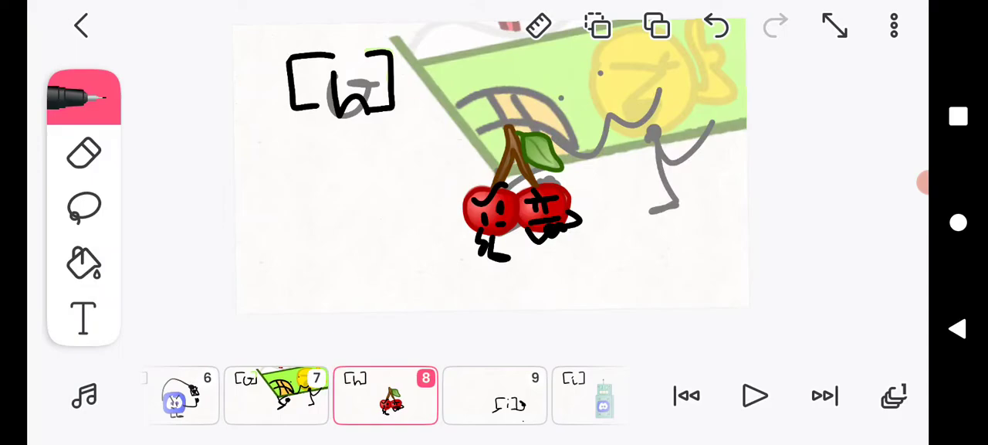
click(495, 395)
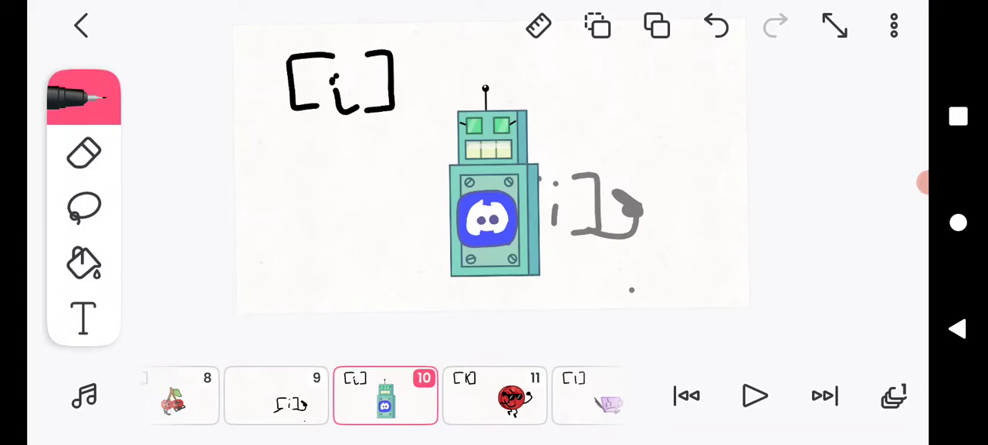
Step: Show the red ball, purple cup and red box in frames 11, 12 and 13
click(495, 395)
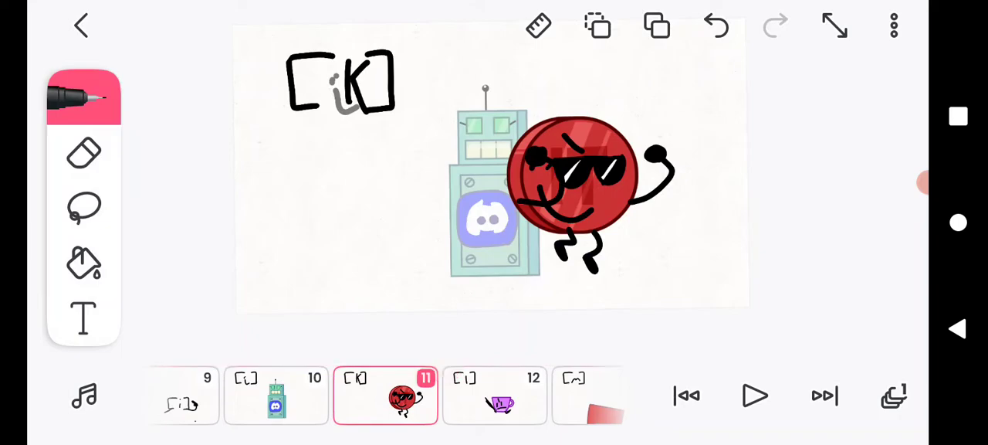
click(495, 396)
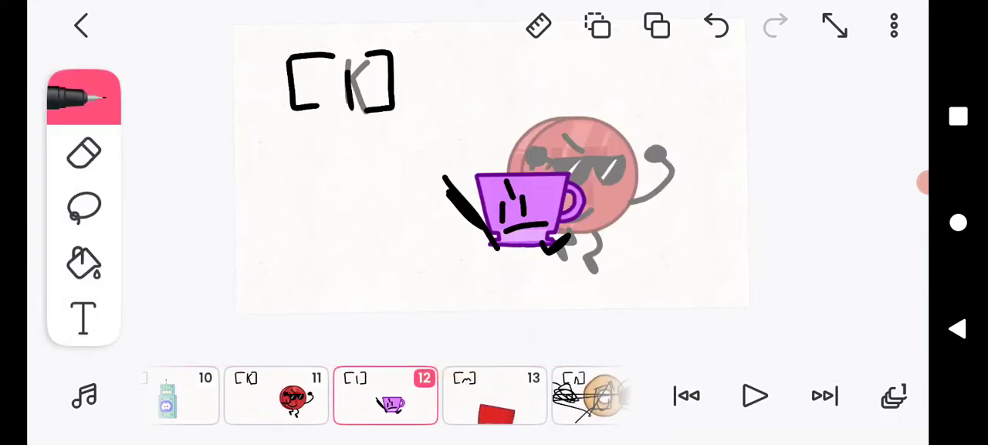
click(496, 396)
Step: Show the scribbled donut, the pink robot O, and the box character P
click(495, 396)
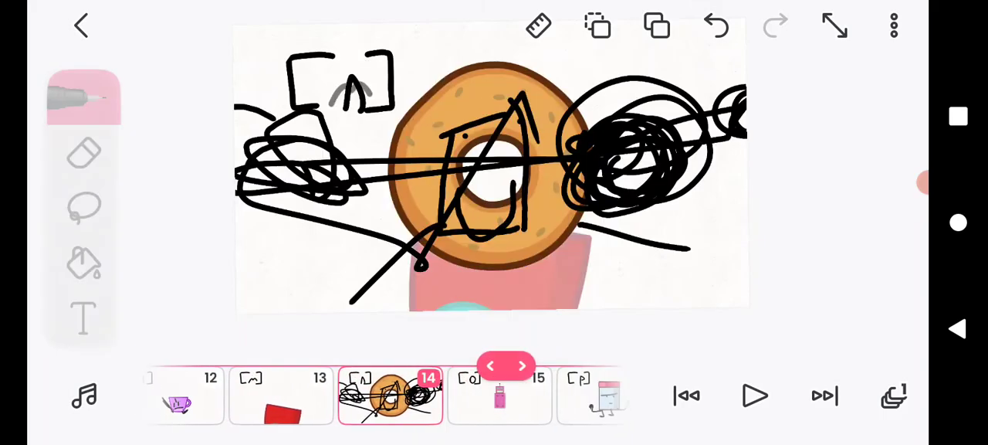
click(495, 395)
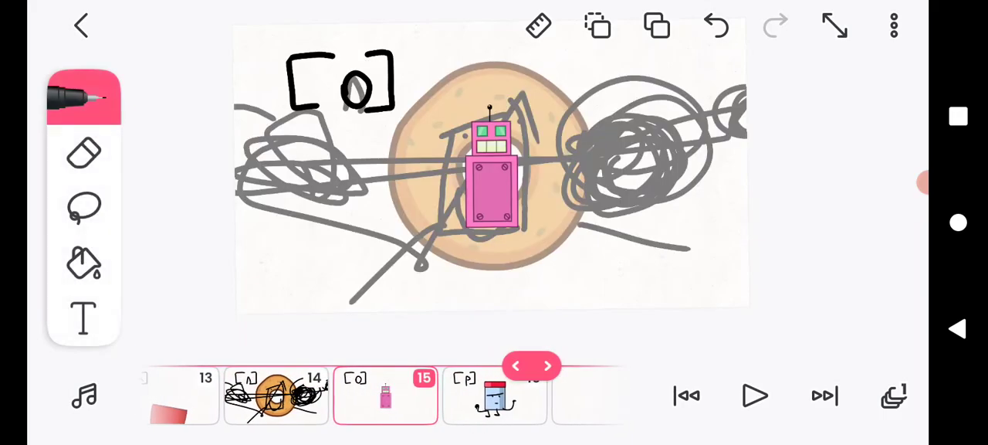
click(495, 395)
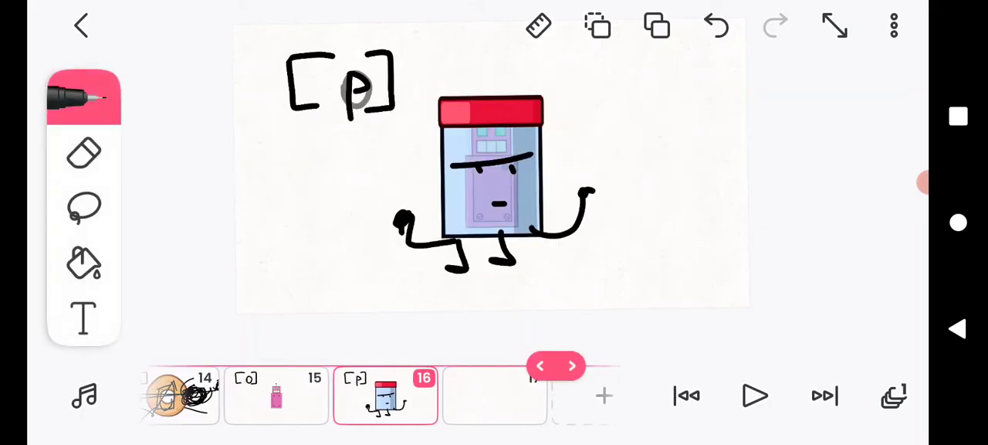